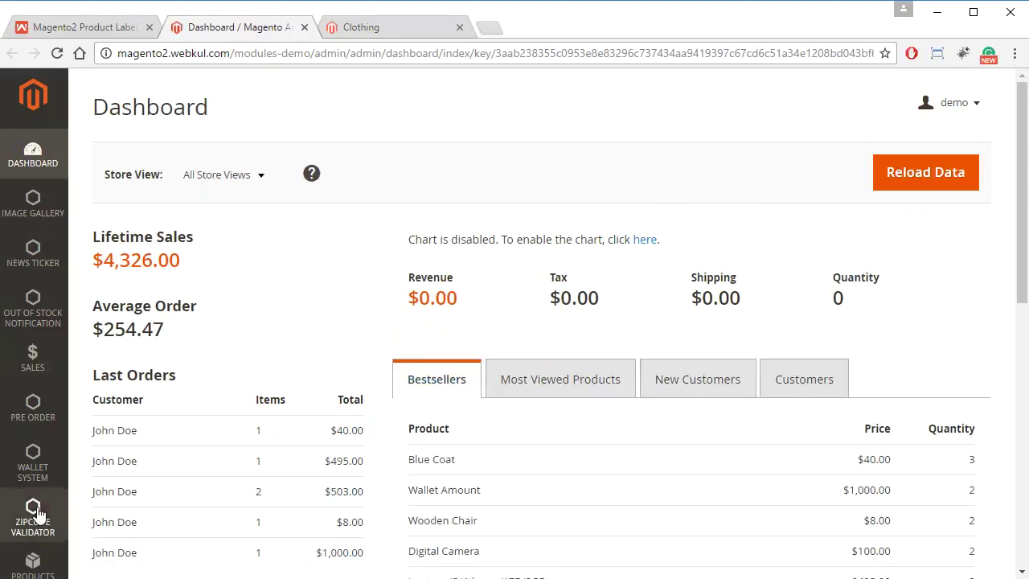
Step: Go to Stores > Configuration, collapse WEBKUL and expand WEBKUL PRODUCT CUSTOM LABEL IMAGES
{"action": "scroll", "coordinate": [35, 510], "scroll_direction": "down", "scroll_amount": 5}
{"action": "left_click", "coordinate": [34, 551]}
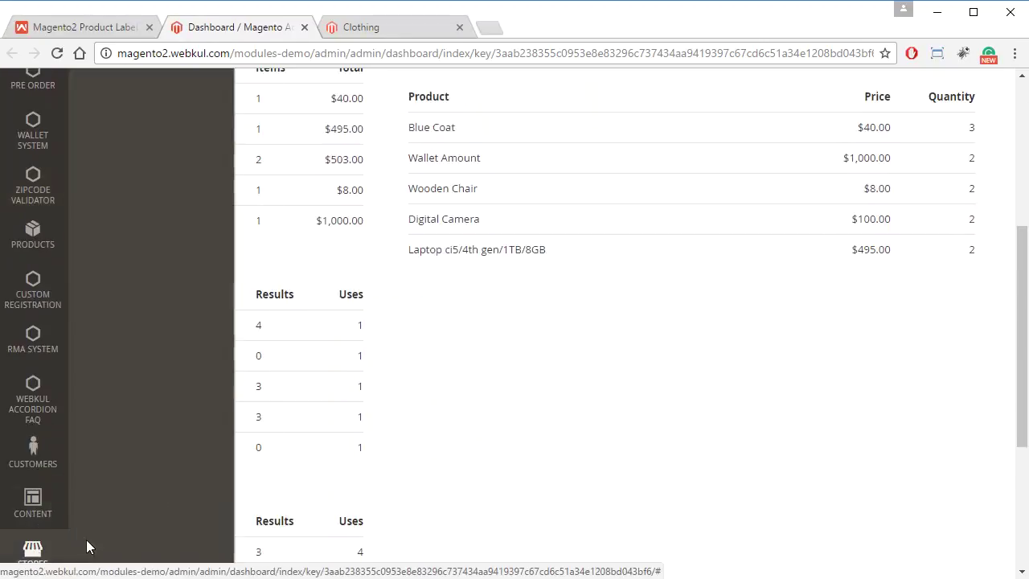
{"action": "left_click", "coordinate": [152, 213]}
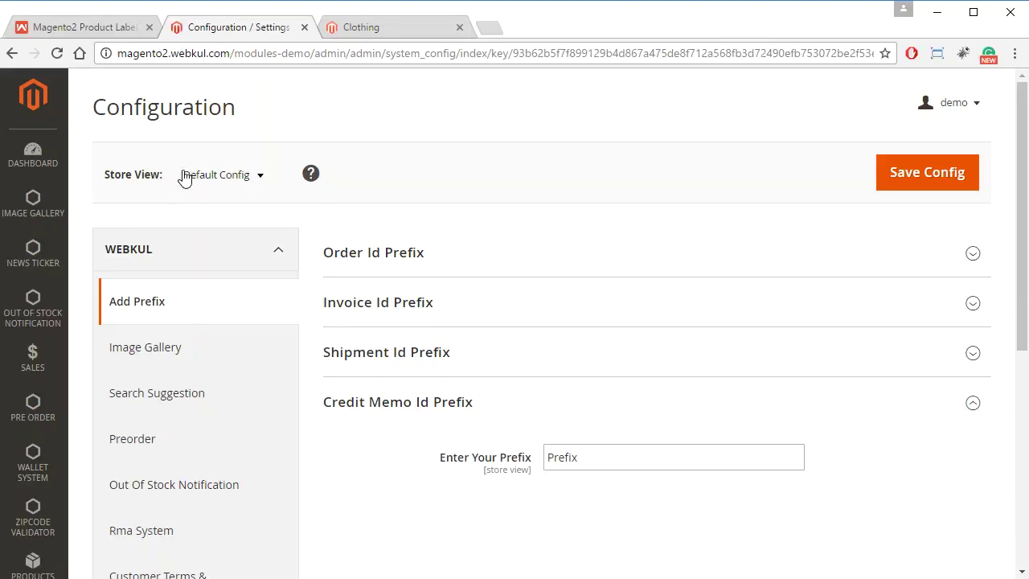
{"action": "left_click", "coordinate": [275, 256]}
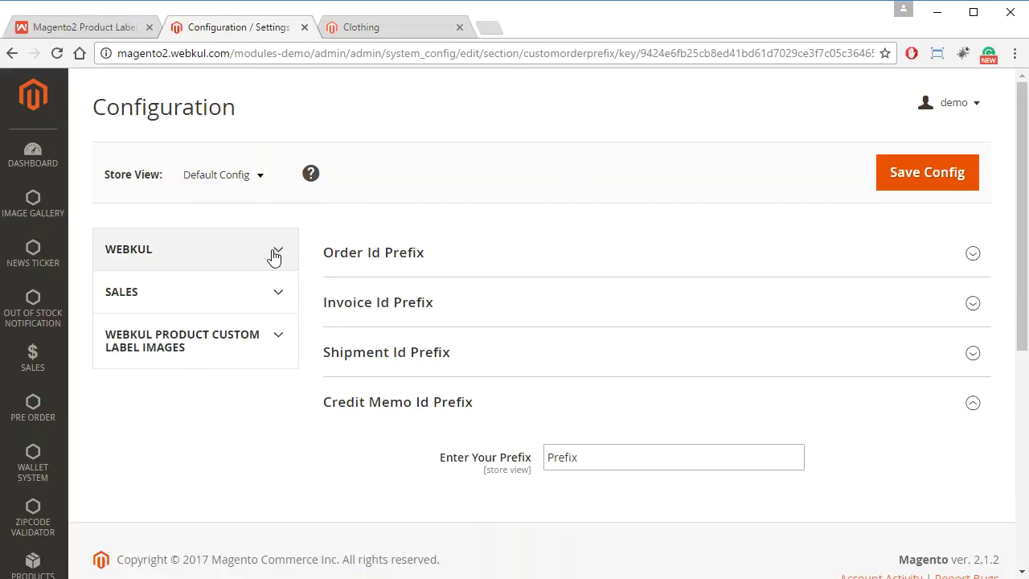
{"action": "left_click", "coordinate": [278, 339]}
{"action": "scroll", "coordinate": [274, 354], "scroll_direction": "down", "scroll_amount": 2}
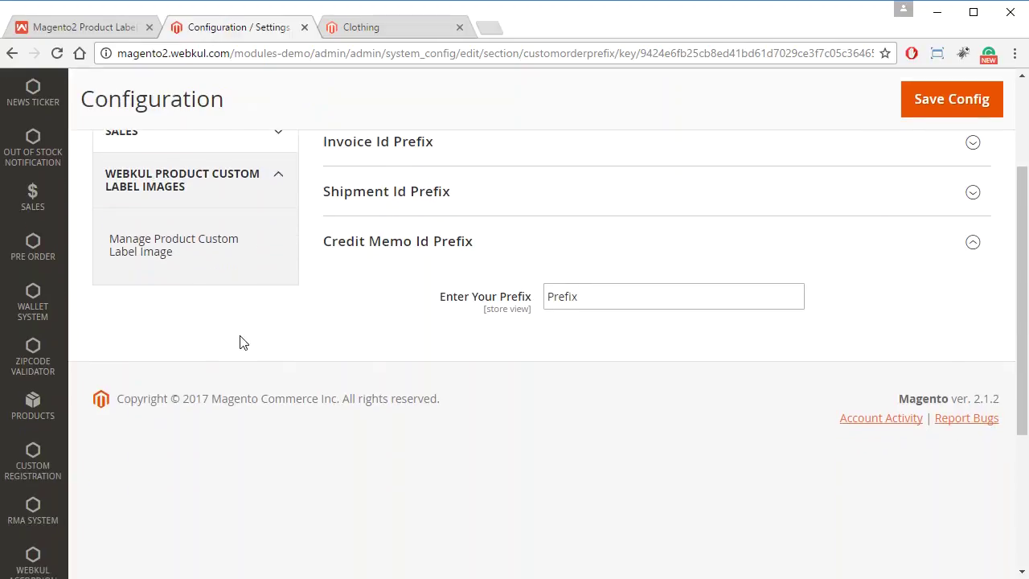
Step: Open Manage Product Custom Label Image and review the Soldout, Featured, New and Sale image fields
{"action": "left_click", "coordinate": [225, 253]}
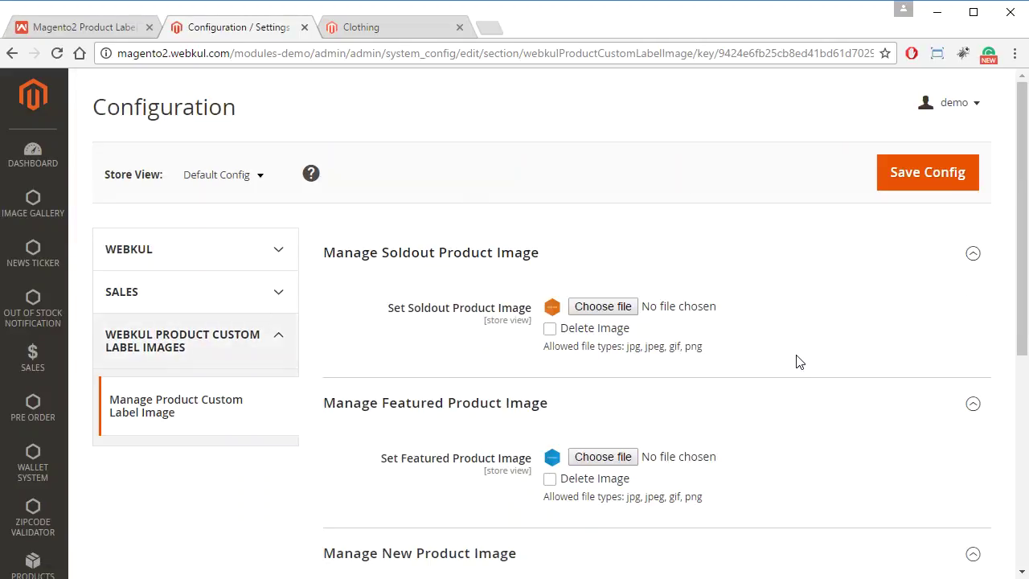
{"action": "scroll", "coordinate": [791, 368], "scroll_direction": "down", "scroll_amount": 1}
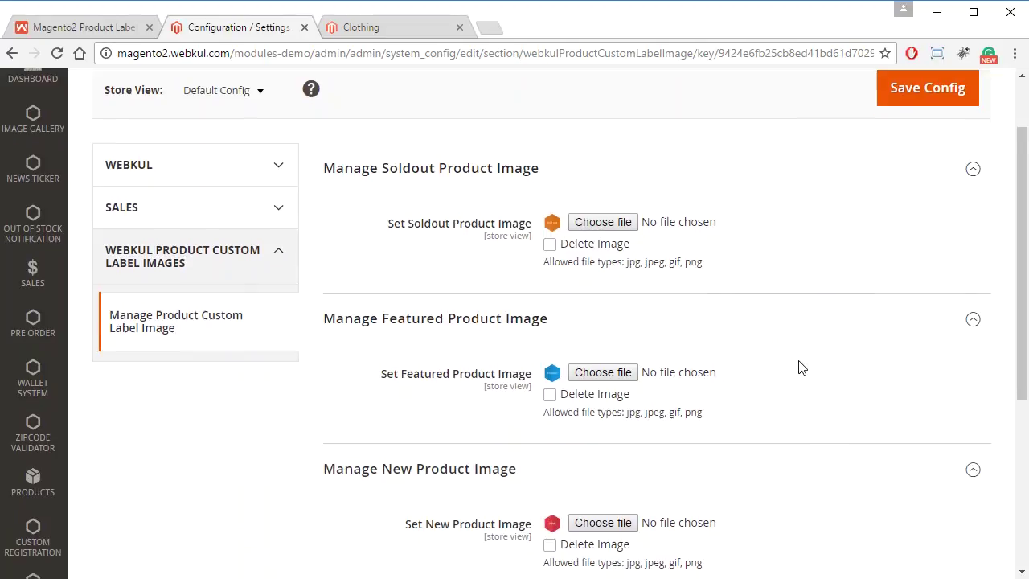
{"action": "scroll", "coordinate": [798, 365], "scroll_direction": "down", "scroll_amount": 4}
{"action": "scroll", "coordinate": [801, 366], "scroll_direction": "up", "scroll_amount": 2}
{"action": "scroll", "coordinate": [802, 368], "scroll_direction": "up", "scroll_amount": 3}
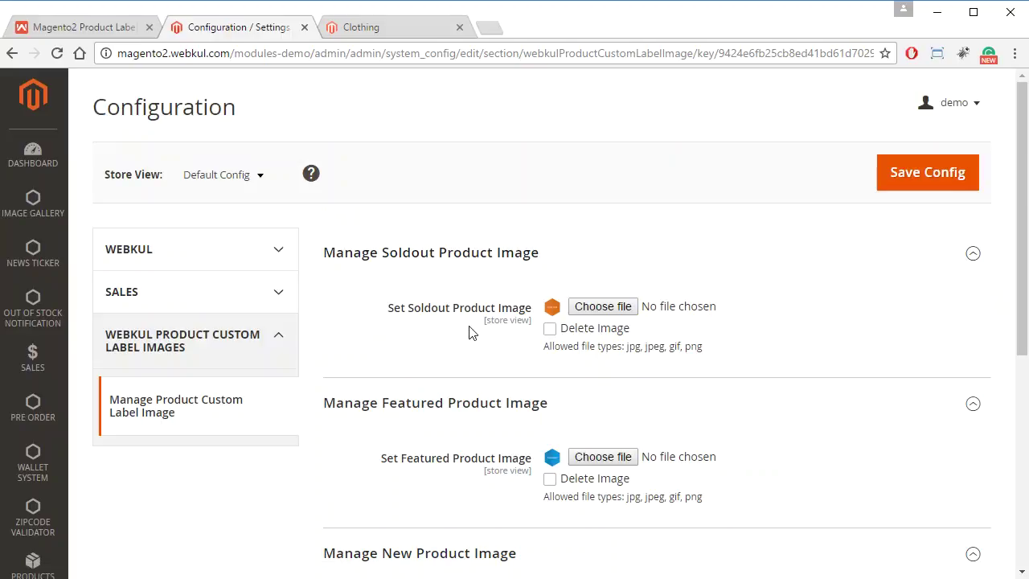
{"action": "scroll", "coordinate": [450, 378], "scroll_direction": "down", "scroll_amount": 1}
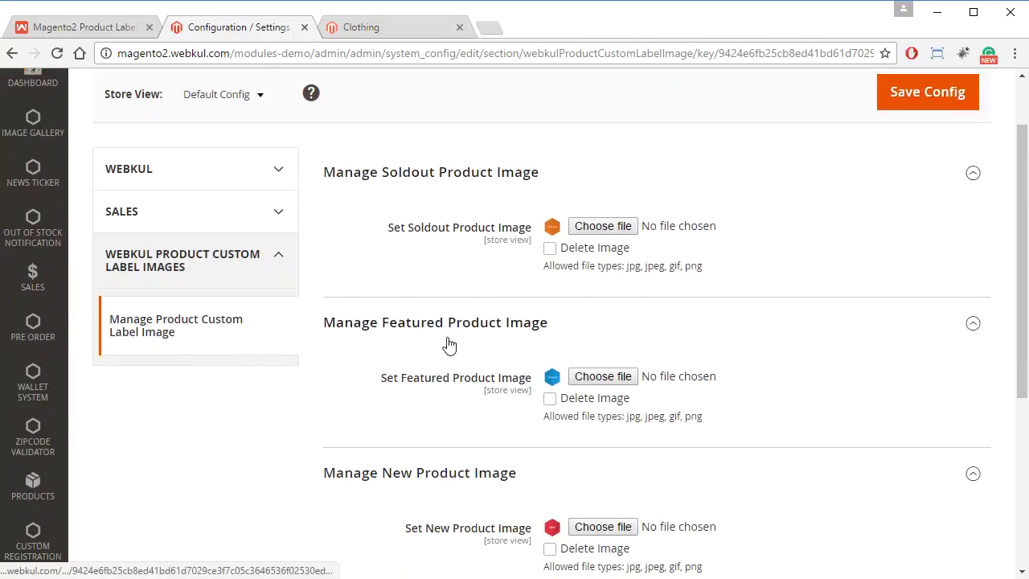
{"action": "scroll", "coordinate": [430, 422], "scroll_direction": "down", "scroll_amount": 2}
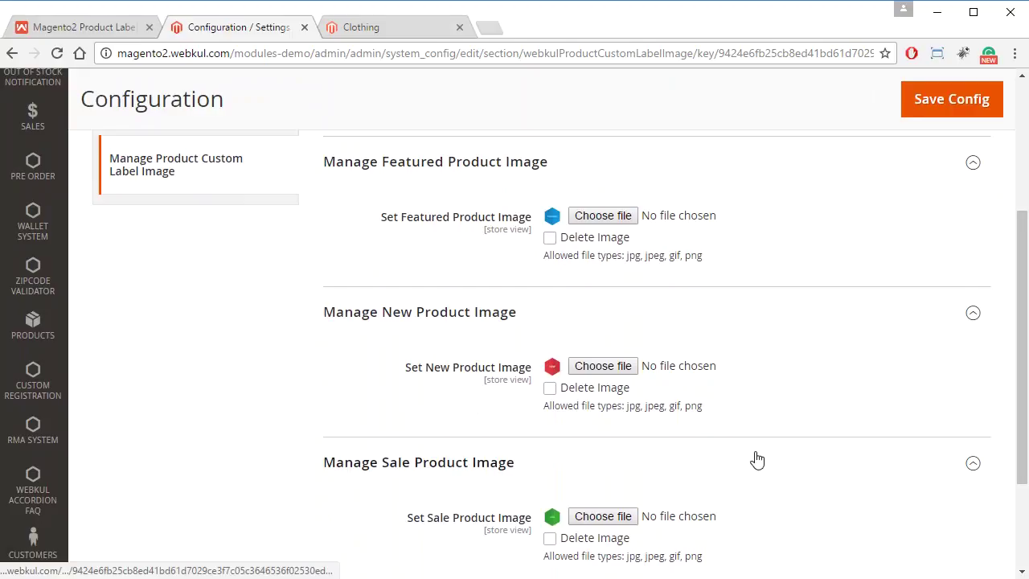
{"action": "scroll", "coordinate": [755, 455], "scroll_direction": "up", "scroll_amount": 2}
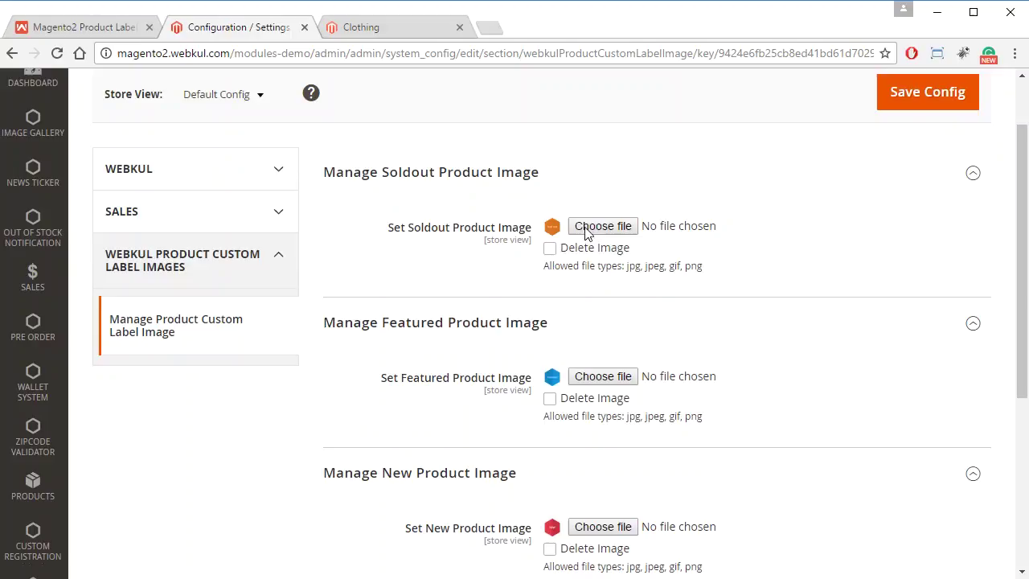
{"action": "scroll", "coordinate": [707, 403], "scroll_direction": "down", "scroll_amount": 4}
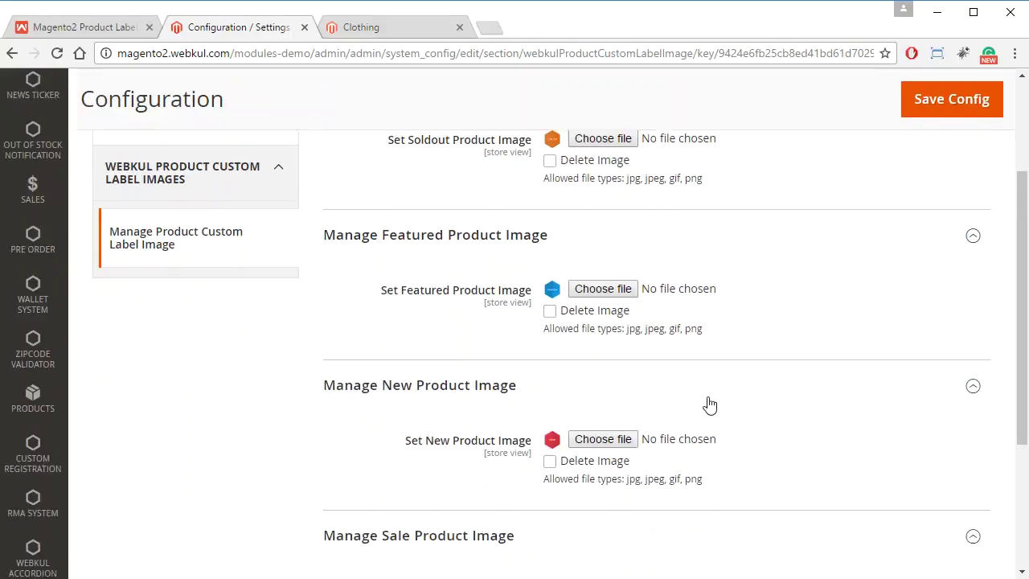
{"action": "scroll", "coordinate": [716, 378], "scroll_direction": "up", "scroll_amount": 5}
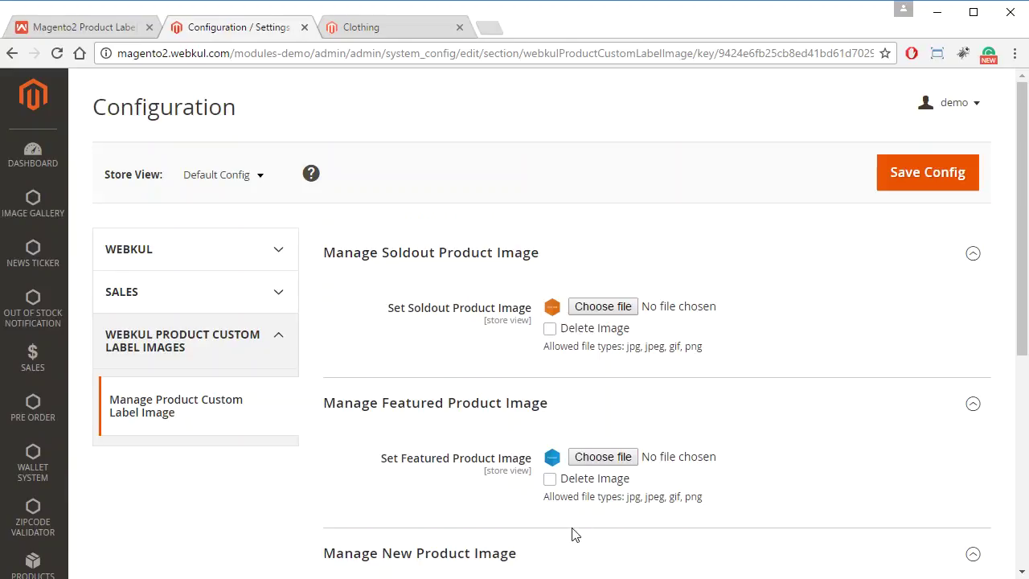
{"action": "scroll", "coordinate": [790, 428], "scroll_direction": "down", "scroll_amount": 4}
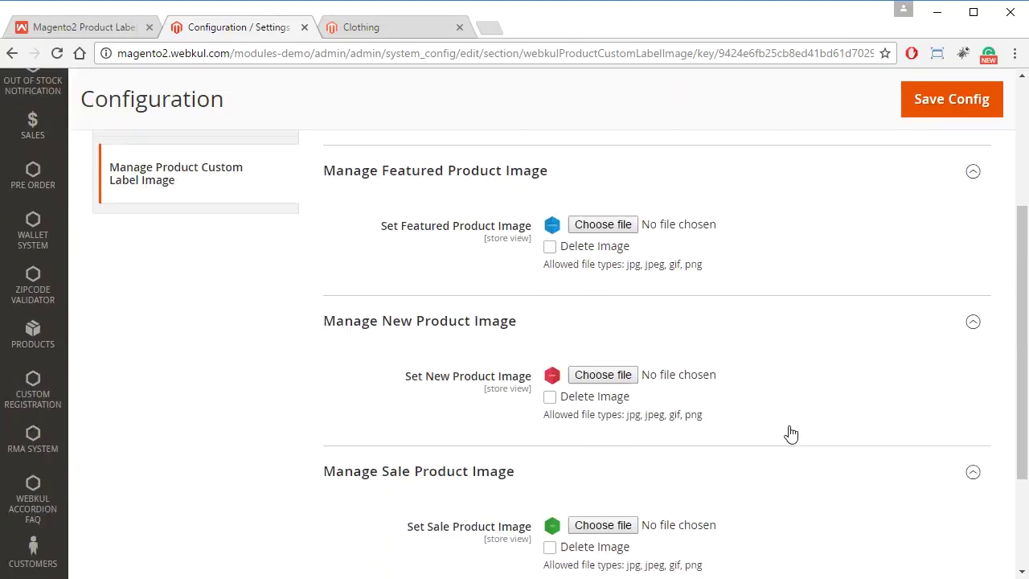
{"action": "scroll", "coordinate": [790, 432], "scroll_direction": "up", "scroll_amount": 5}
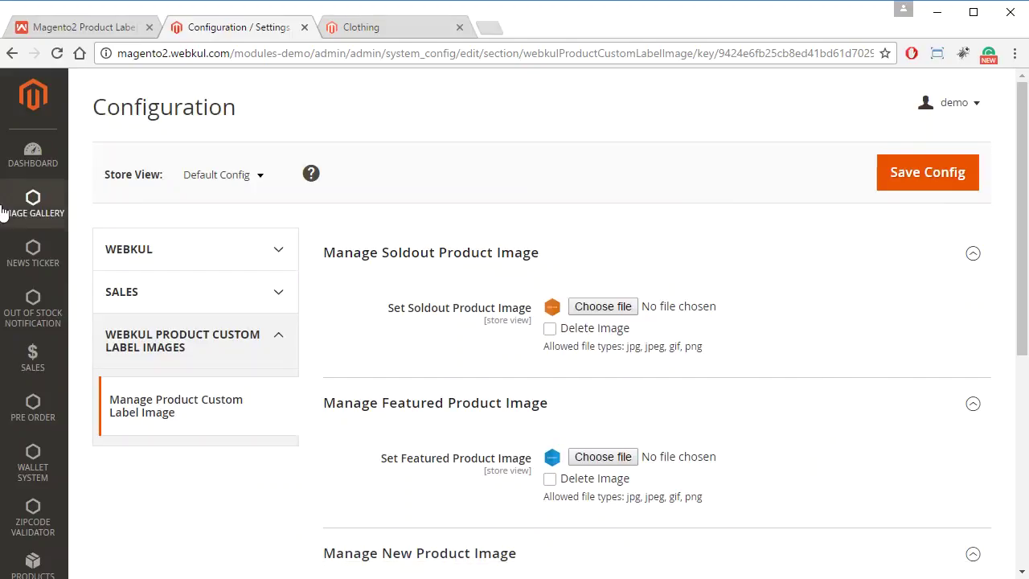
Step: Open Products > Catalog to list all 28 products, with White Shirt first
{"action": "scroll", "coordinate": [24, 450], "scroll_direction": "down", "scroll_amount": 1}
{"action": "left_click", "coordinate": [28, 482]}
{"action": "scroll", "coordinate": [68, 473], "scroll_direction": "up", "scroll_amount": 1}
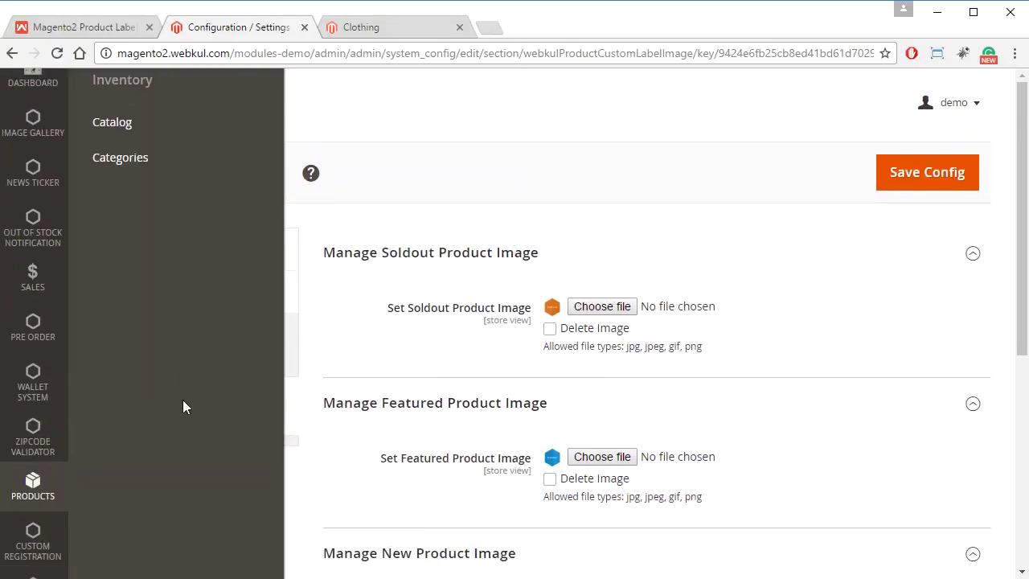
{"action": "left_click", "coordinate": [129, 121]}
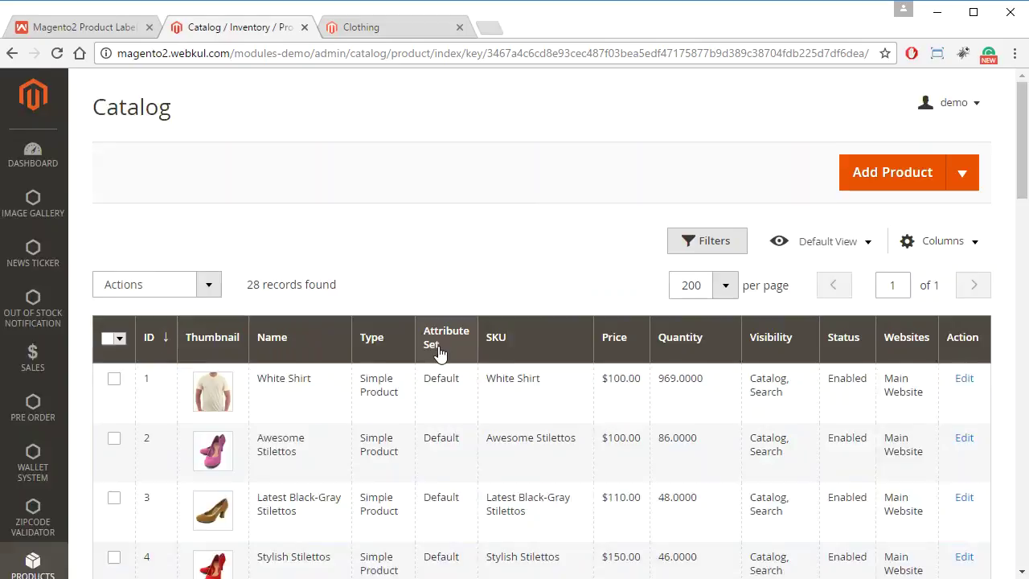
{"action": "scroll", "coordinate": [430, 337], "scroll_direction": "down", "scroll_amount": 4}
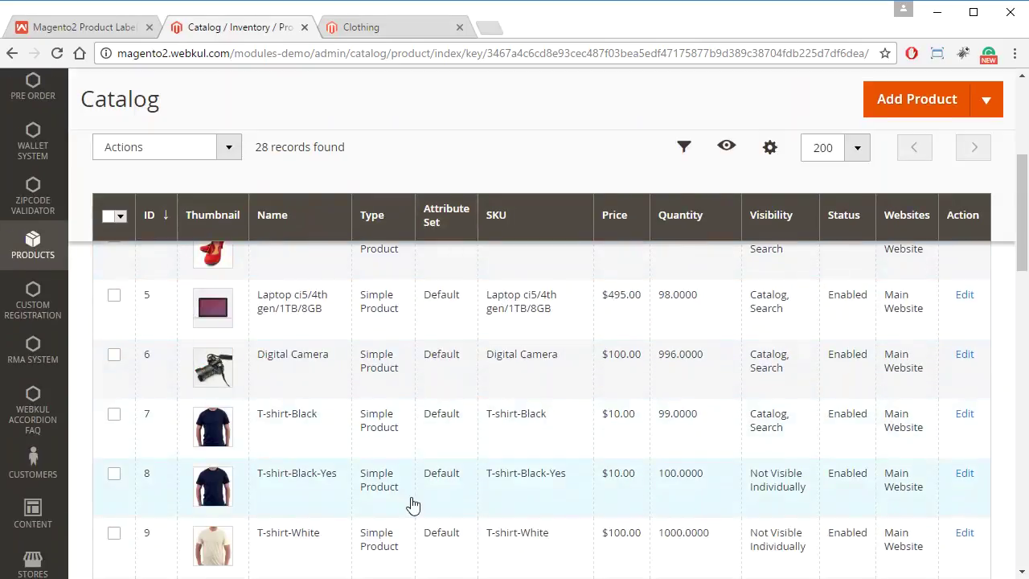
{"action": "scroll", "coordinate": [412, 504], "scroll_direction": "up", "scroll_amount": 5}
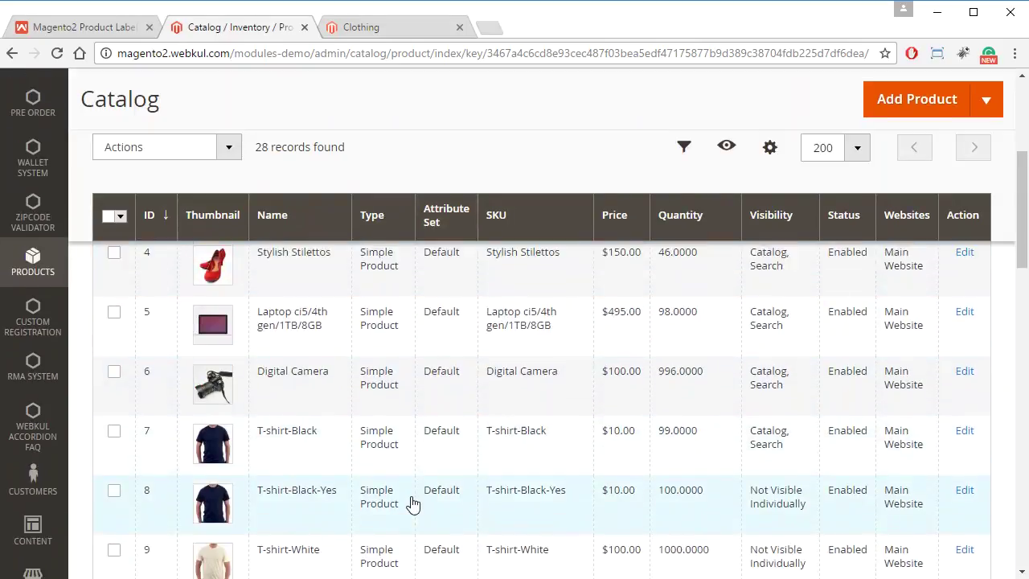
Step: Check the product labels on the storefront Clothing page, then return to the admin catalog
{"action": "left_click", "coordinate": [383, 33]}
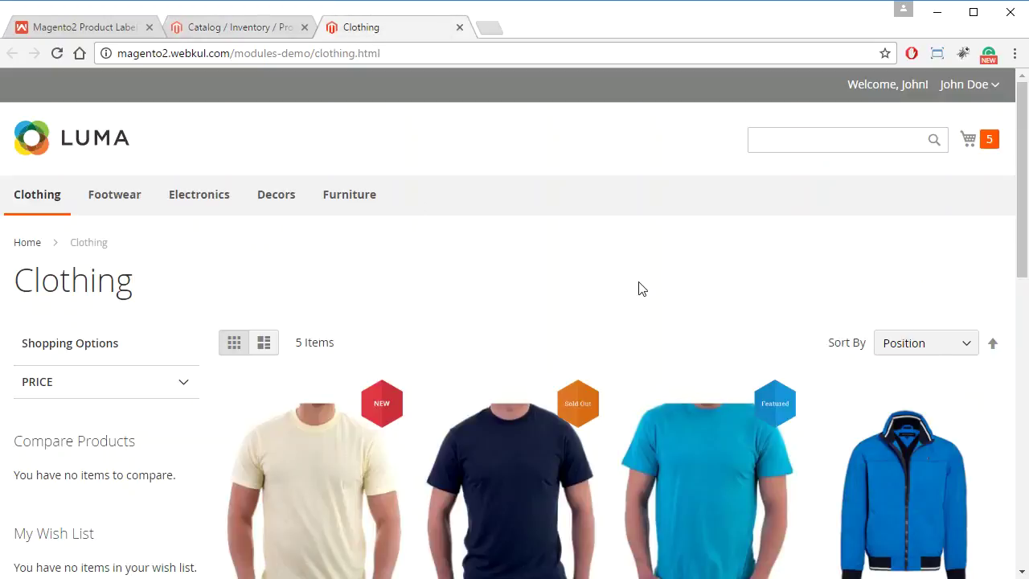
{"action": "scroll", "coordinate": [701, 361], "scroll_direction": "down", "scroll_amount": 6}
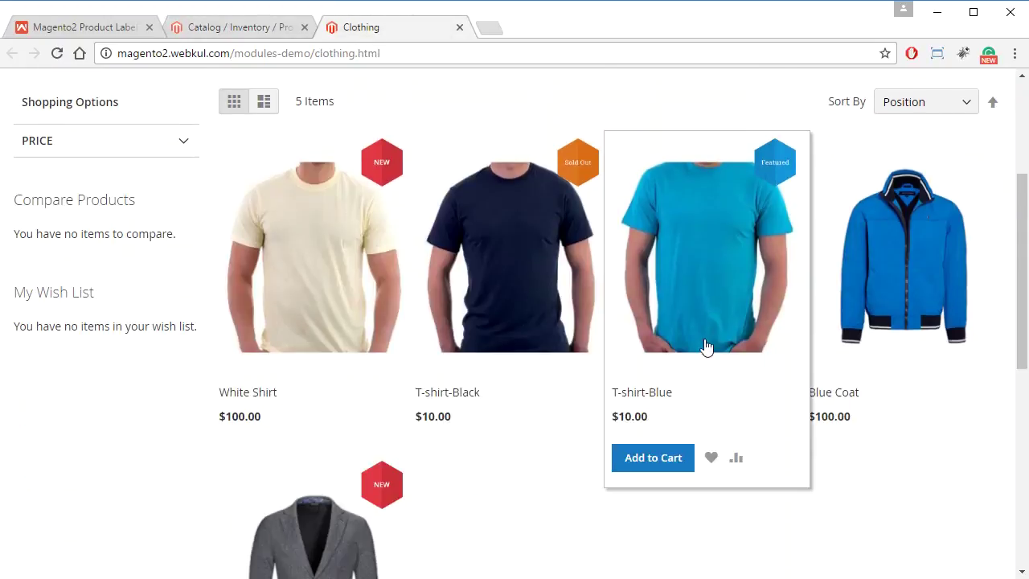
{"action": "scroll", "coordinate": [717, 362], "scroll_direction": "up", "scroll_amount": 3}
{"action": "scroll", "coordinate": [427, 218], "scroll_direction": "up", "scroll_amount": 1}
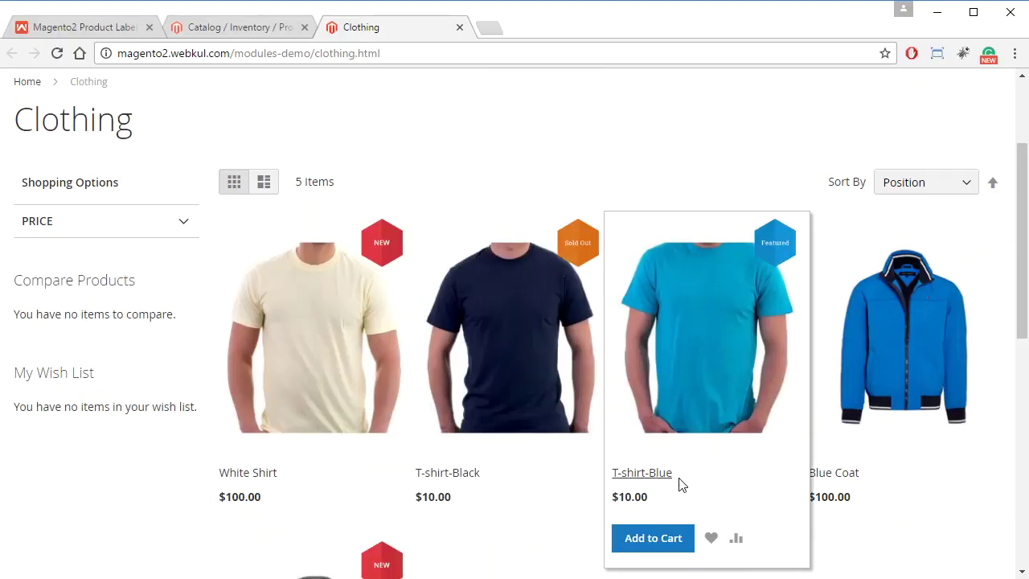
{"action": "scroll", "coordinate": [350, 478], "scroll_direction": "down", "scroll_amount": 4}
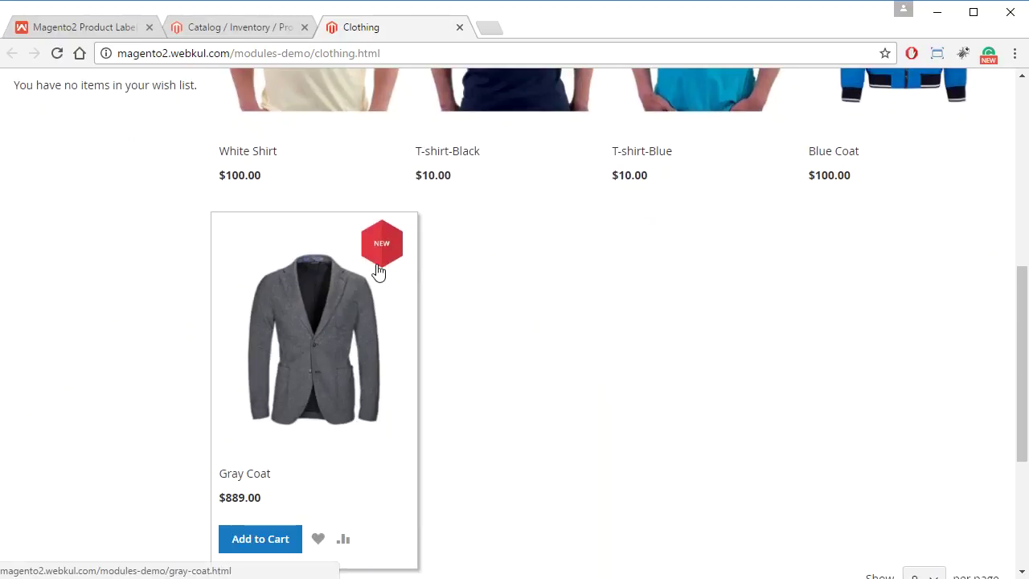
{"action": "scroll", "coordinate": [500, 420], "scroll_direction": "up", "scroll_amount": 5}
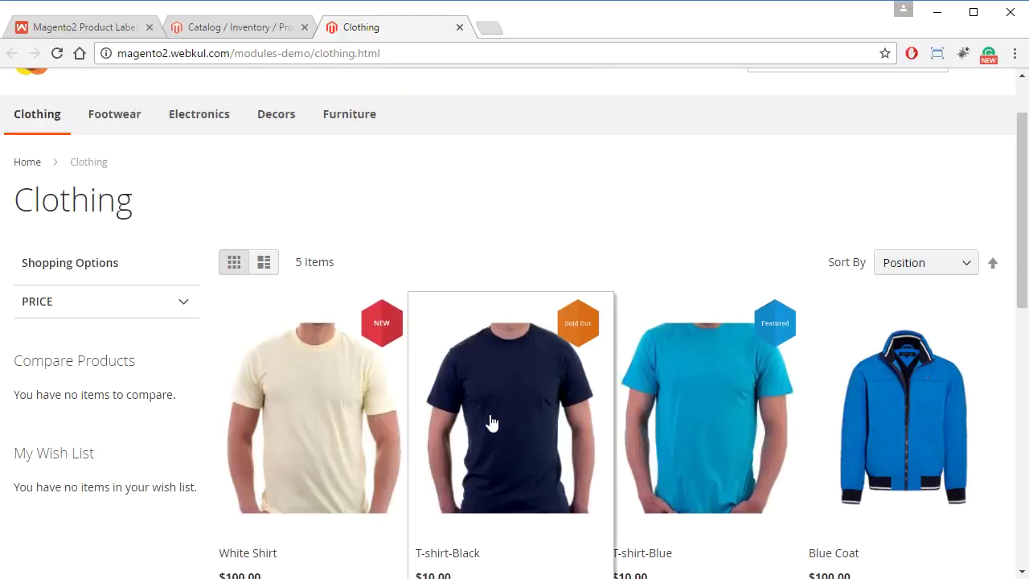
{"action": "left_click", "coordinate": [239, 27]}
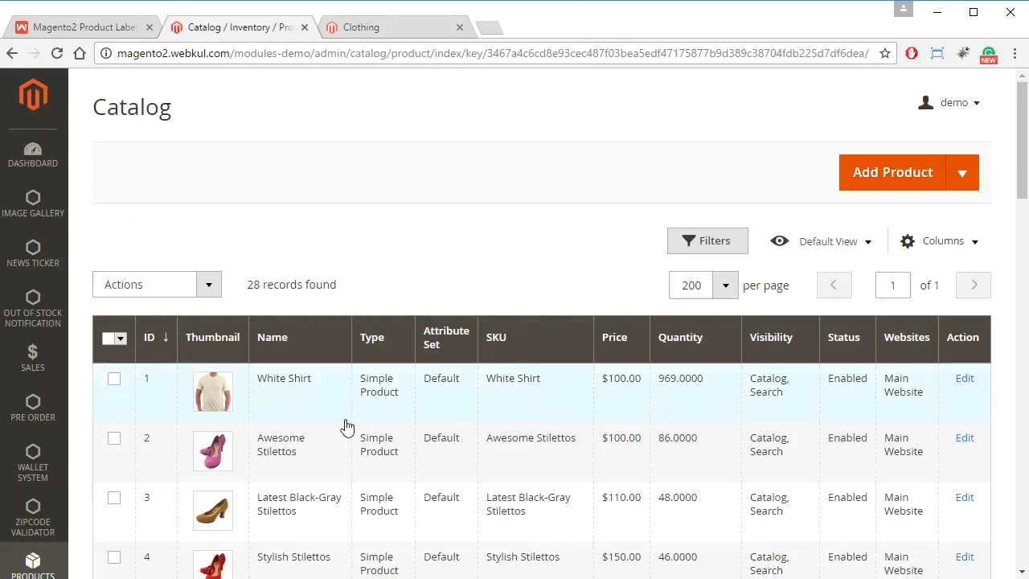
Step: Edit White Shirt and bring its Product Custom Label Image section, with NEW selected, into view
{"action": "left_click", "coordinate": [309, 399]}
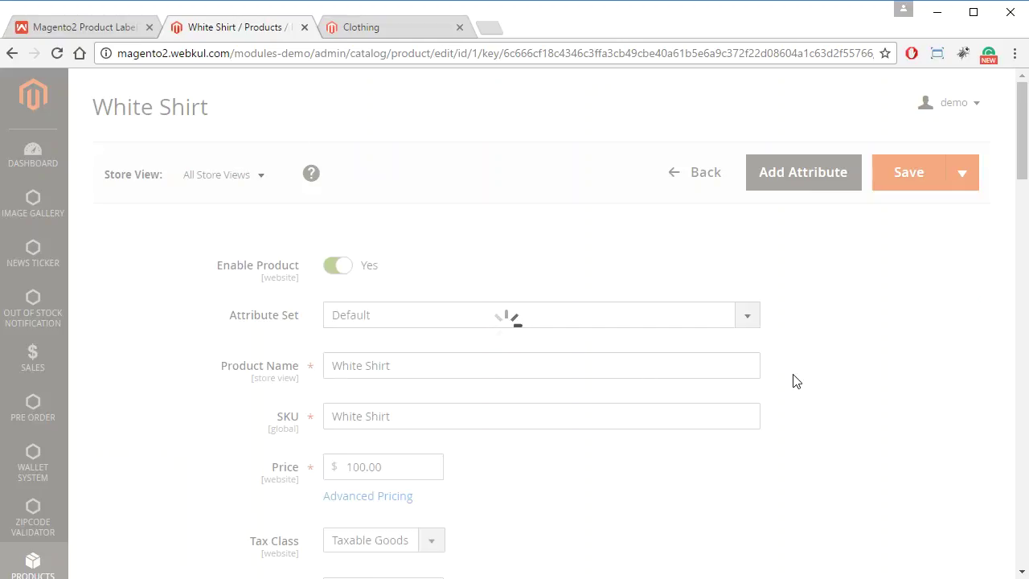
{"action": "scroll", "coordinate": [794, 381], "scroll_direction": "down", "scroll_amount": 7}
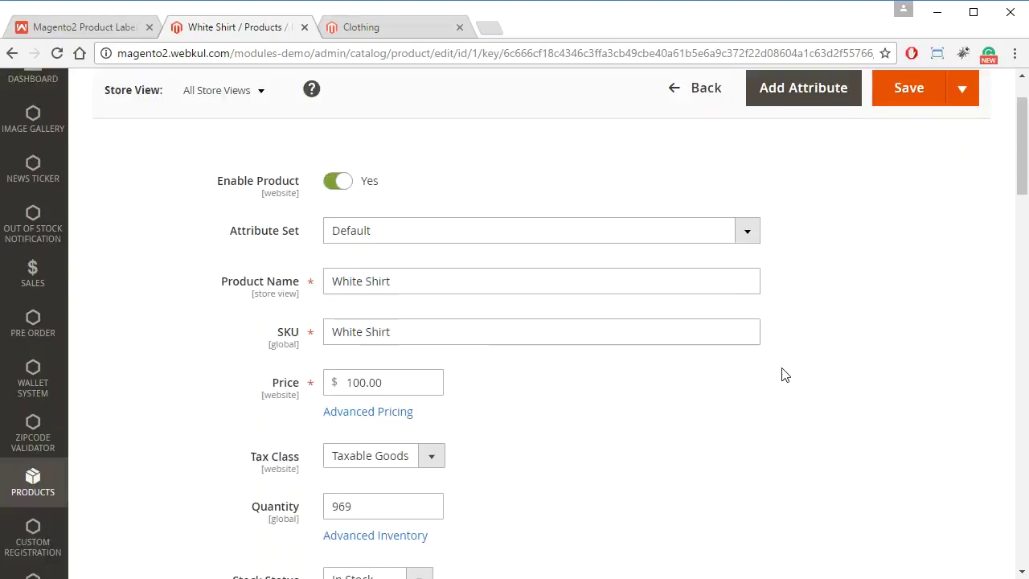
{"action": "scroll", "coordinate": [794, 381], "scroll_direction": "down", "scroll_amount": 3}
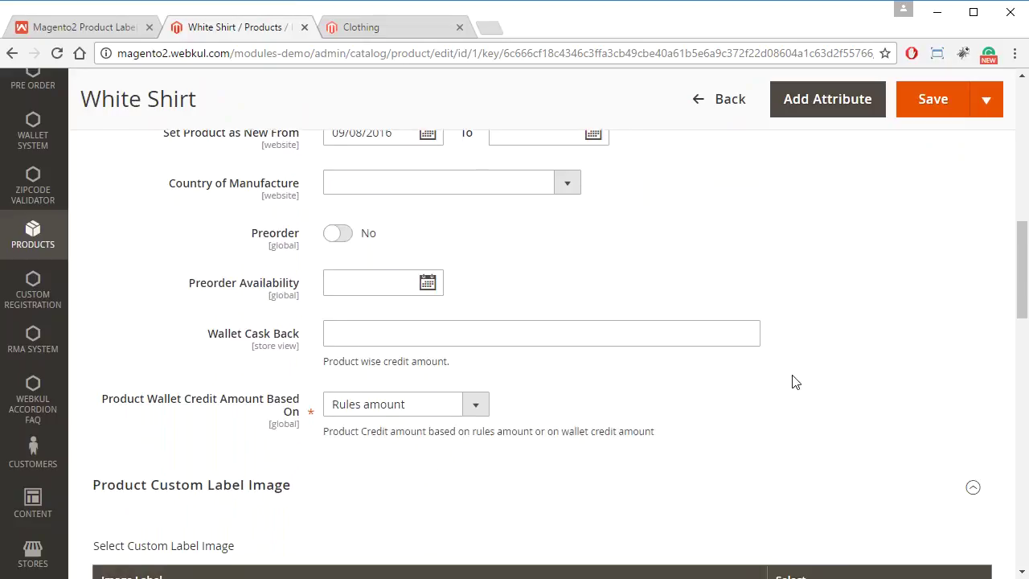
{"action": "scroll", "coordinate": [752, 384], "scroll_direction": "down", "scroll_amount": 3}
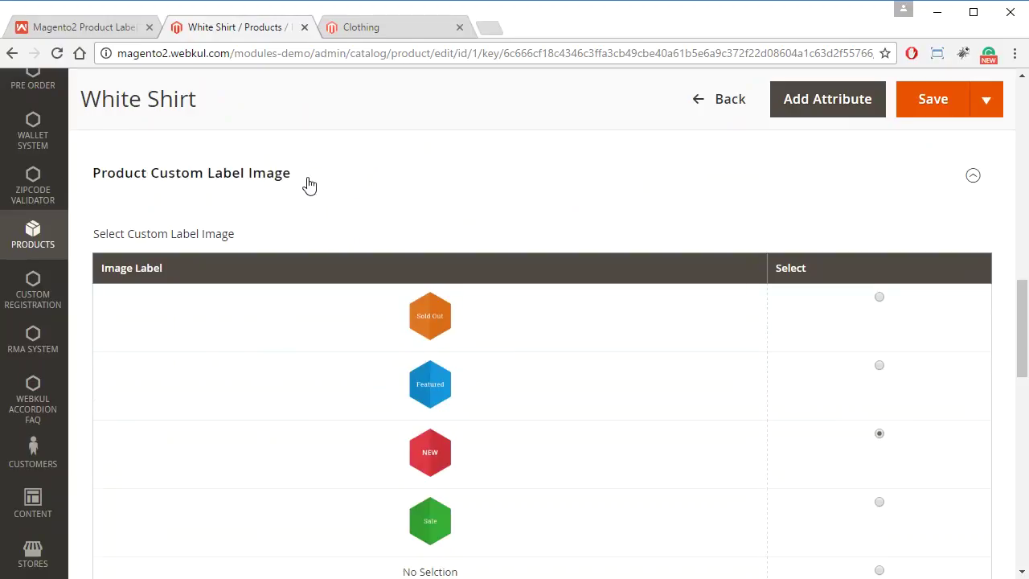
Step: Set White Shirt's custom label to the green Sale option and save the product
{"action": "scroll", "coordinate": [81, 435], "scroll_direction": "down", "scroll_amount": 1}
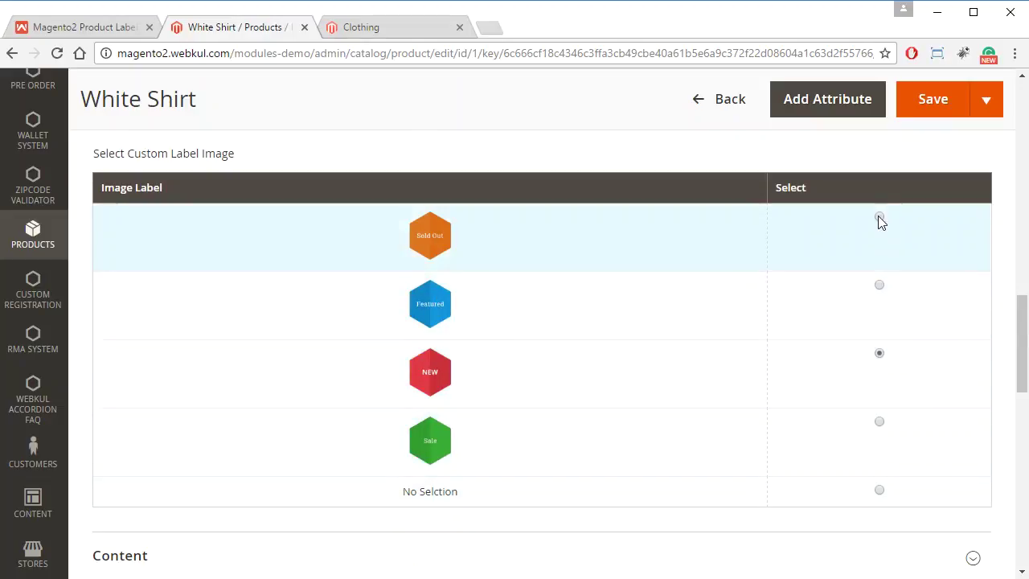
{"action": "left_click", "coordinate": [880, 217]}
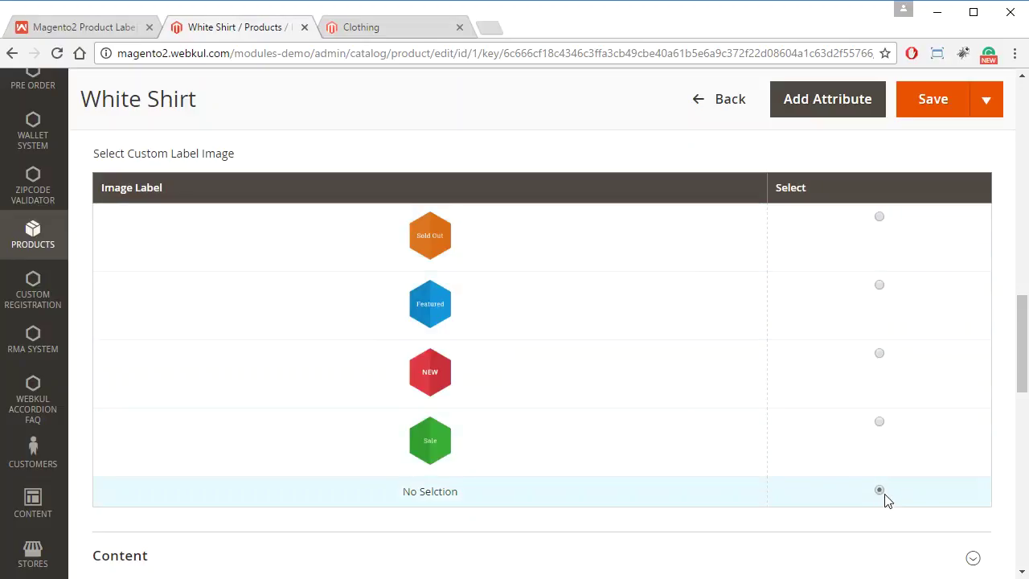
{"action": "left_click", "coordinate": [413, 27]}
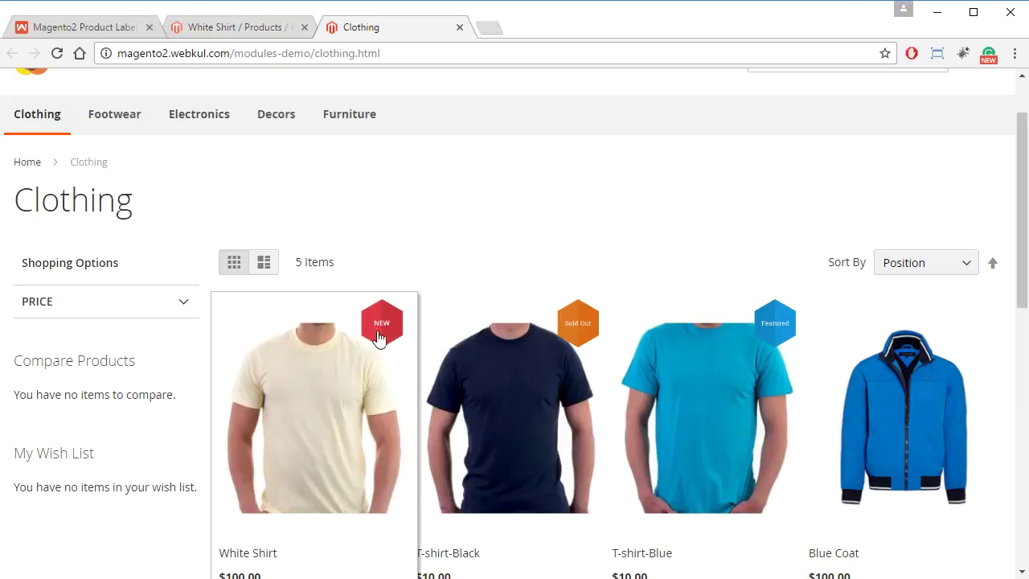
{"action": "left_click", "coordinate": [245, 28]}
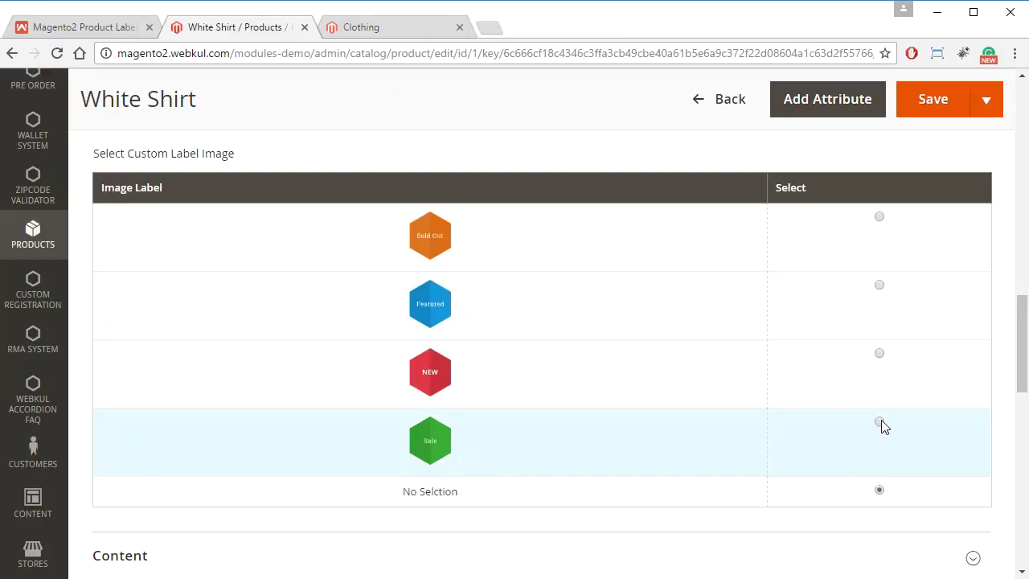
{"action": "left_click", "coordinate": [879, 422]}
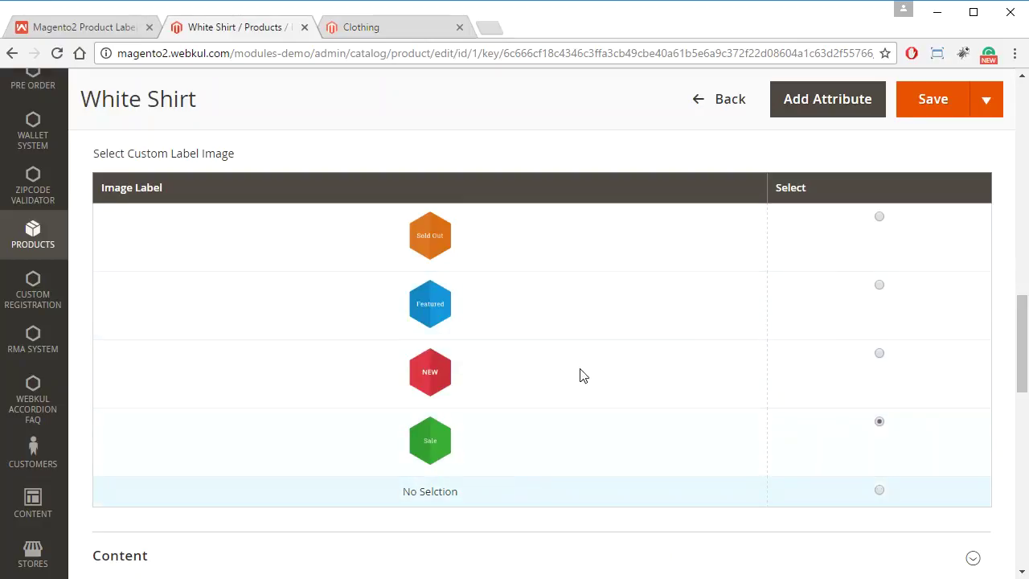
{"action": "left_click", "coordinate": [920, 103]}
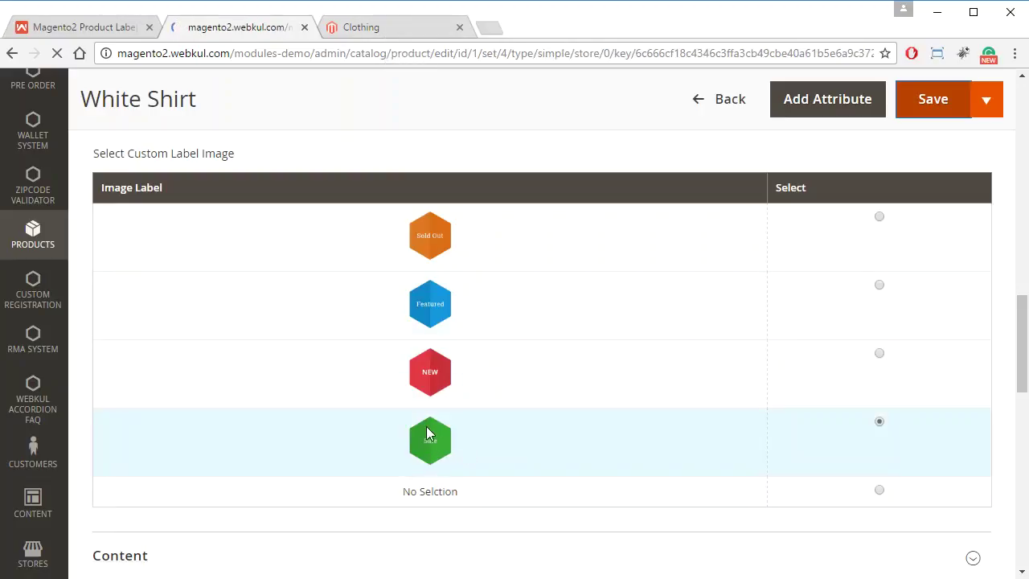
Step: Reload the storefront Clothing page to confirm White Shirt's green Sale badge, then return to admin
{"action": "left_click", "coordinate": [381, 24]}
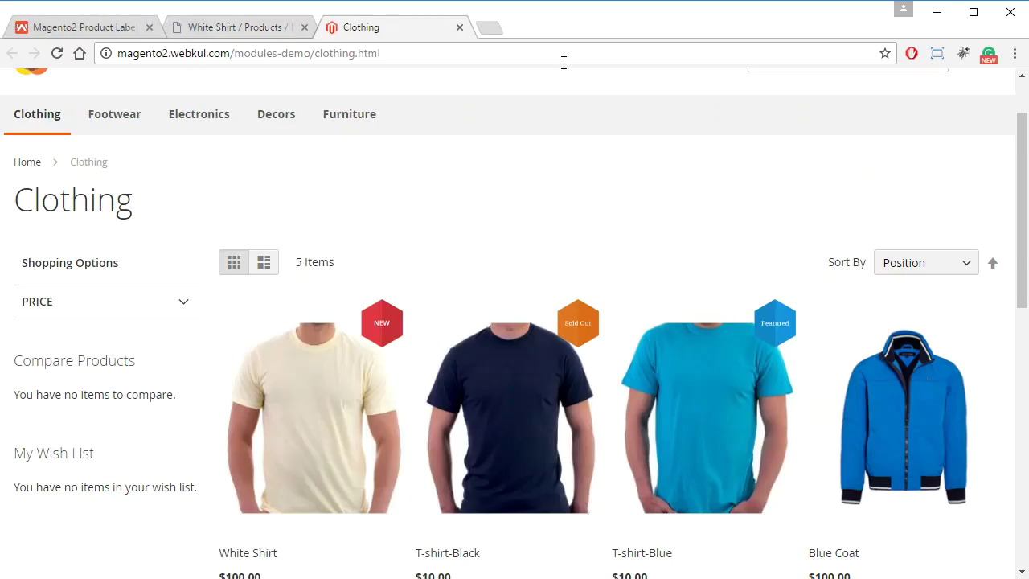
{"action": "left_click", "coordinate": [57, 53]}
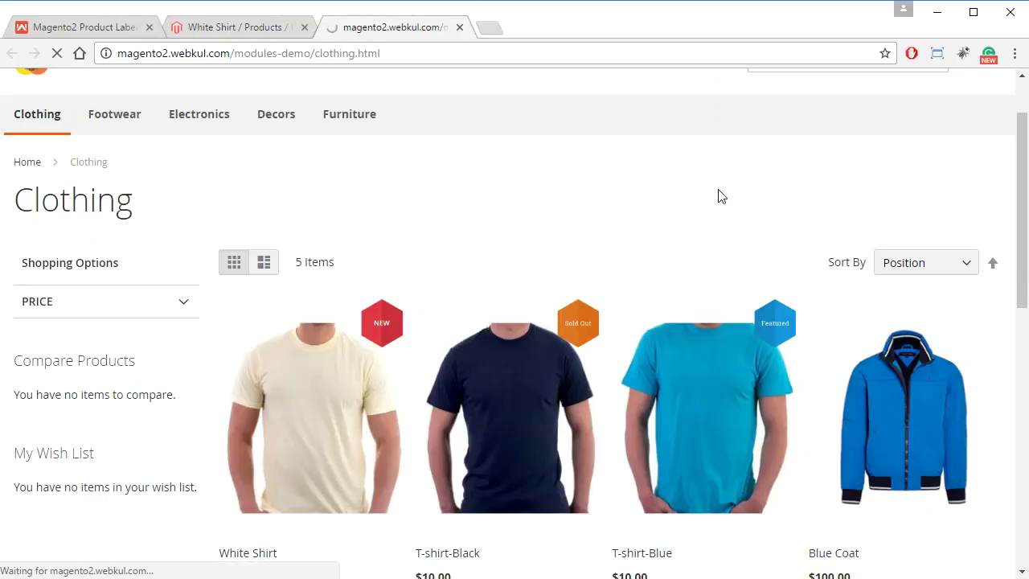
{"action": "scroll", "coordinate": [657, 191], "scroll_direction": "down", "scroll_amount": 1}
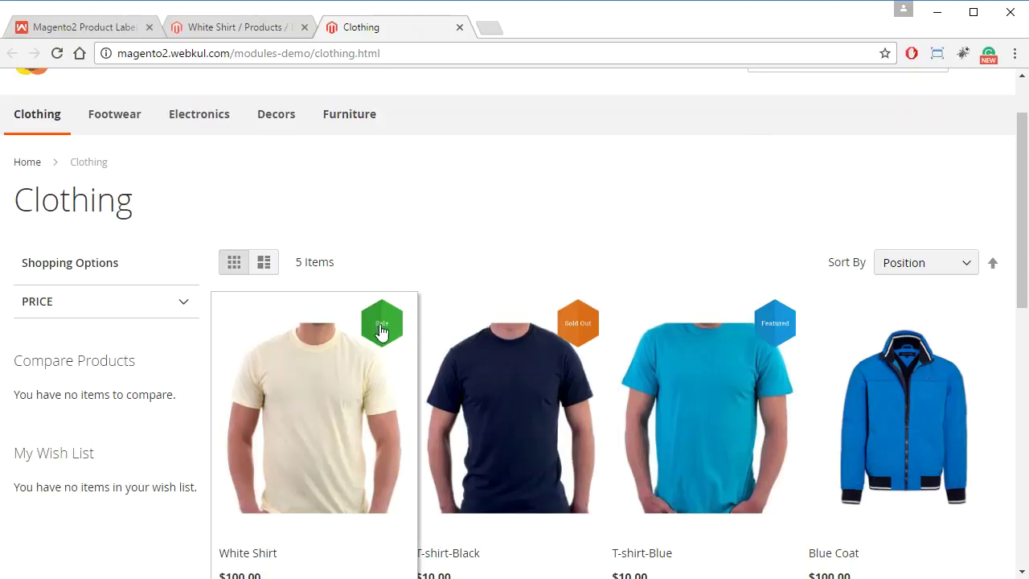
{"action": "left_click", "coordinate": [242, 30]}
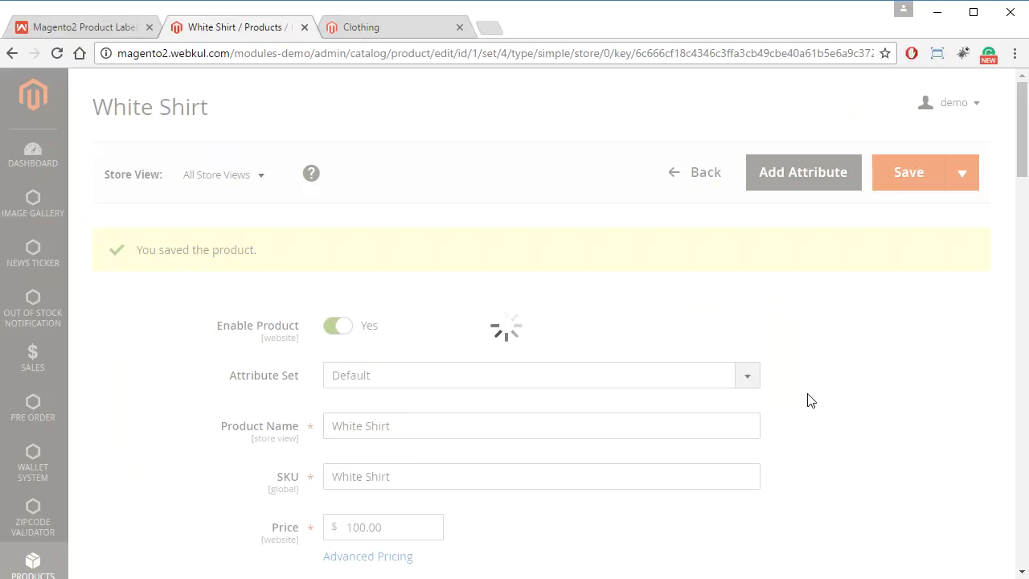
Step: Verify Sale is saved for White Shirt, then view the Custom Product Labels For Magento2 store page
{"action": "scroll", "coordinate": [814, 397], "scroll_direction": "down", "scroll_amount": 1}
{"action": "scroll", "coordinate": [815, 397], "scroll_direction": "down", "scroll_amount": 8}
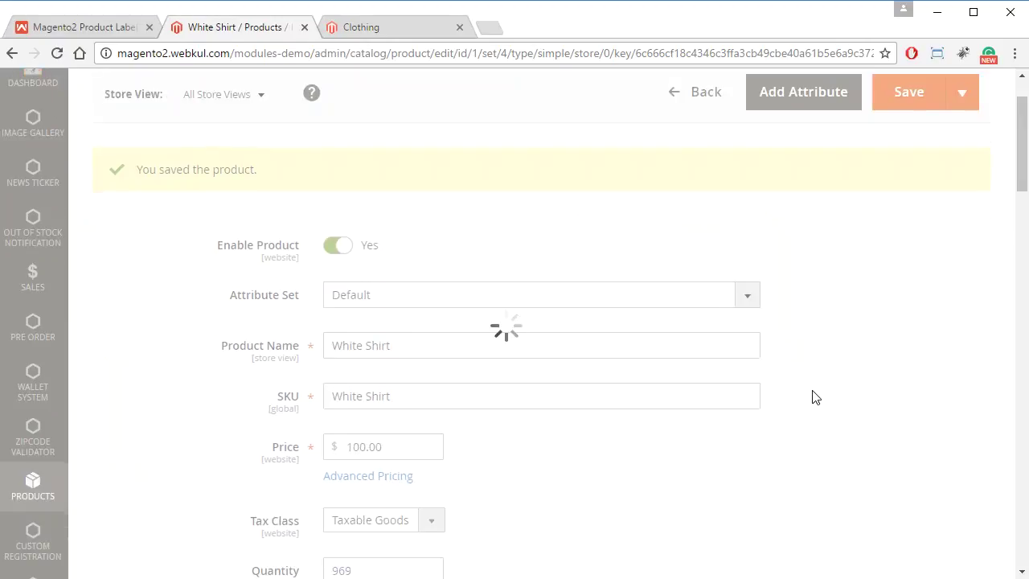
{"action": "scroll", "coordinate": [815, 392], "scroll_direction": "down", "scroll_amount": 10}
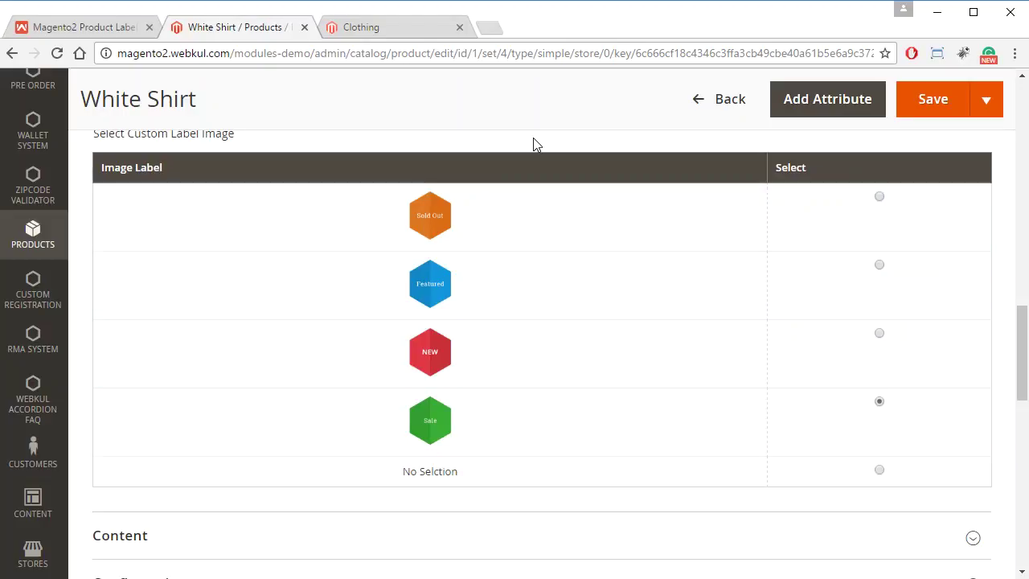
{"action": "left_click", "coordinate": [110, 27]}
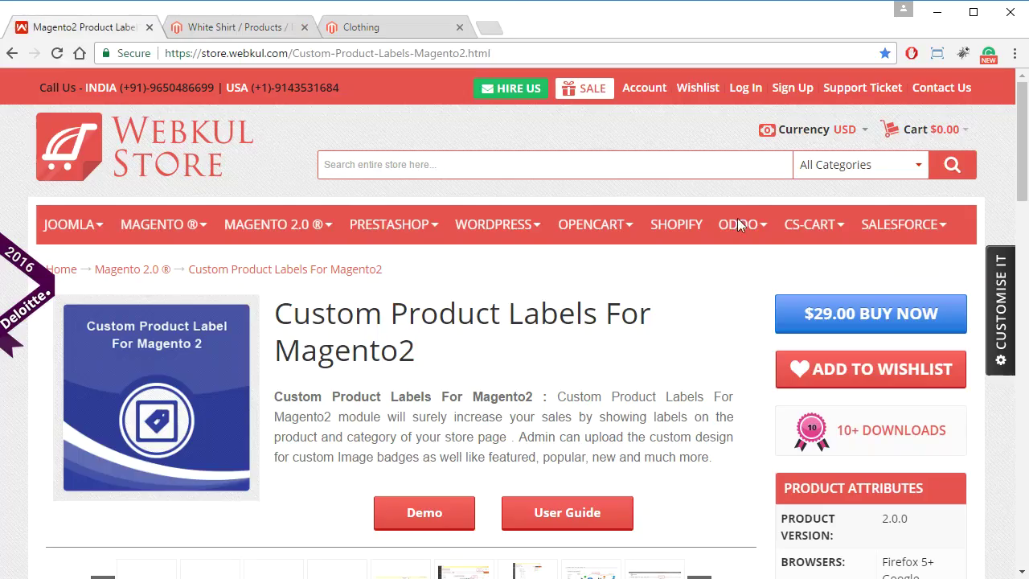